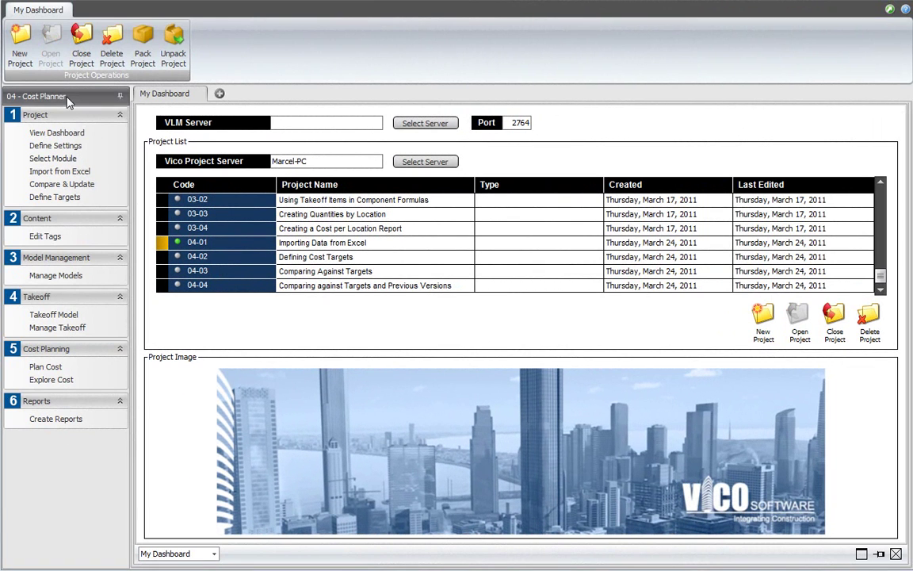
# Open Import from Excel and pick Cost Planner as the target view
pyautogui.click(61, 172)
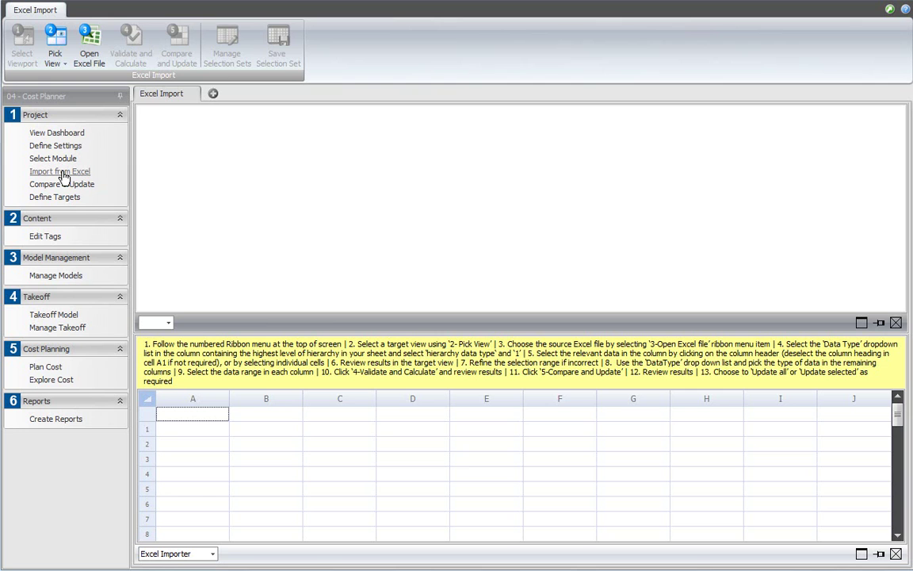
pyautogui.click(64, 65)
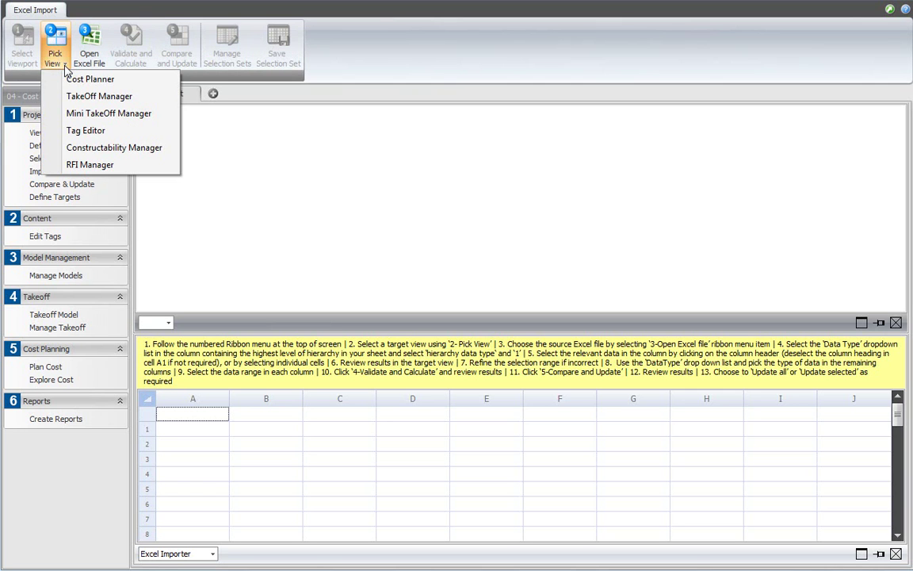
pyautogui.click(124, 81)
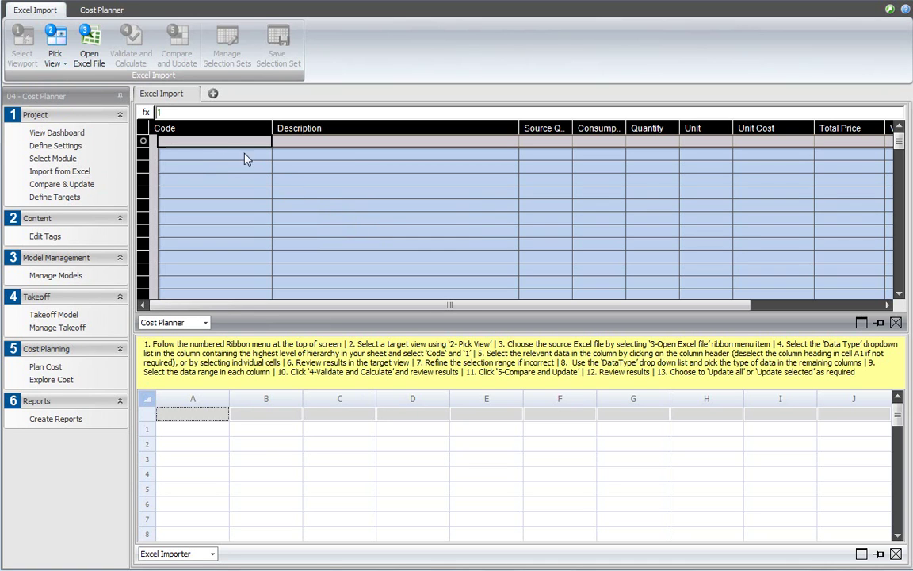
# Load the Training 5D Dataset .xlsx workbook from the Example Project folder
pyautogui.click(95, 61)
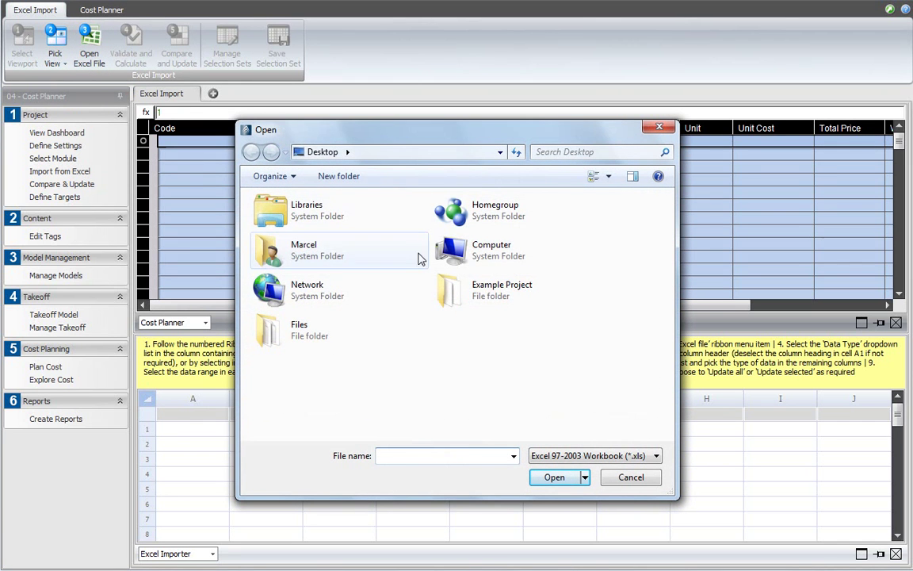
pyautogui.doubleClick(456, 290)
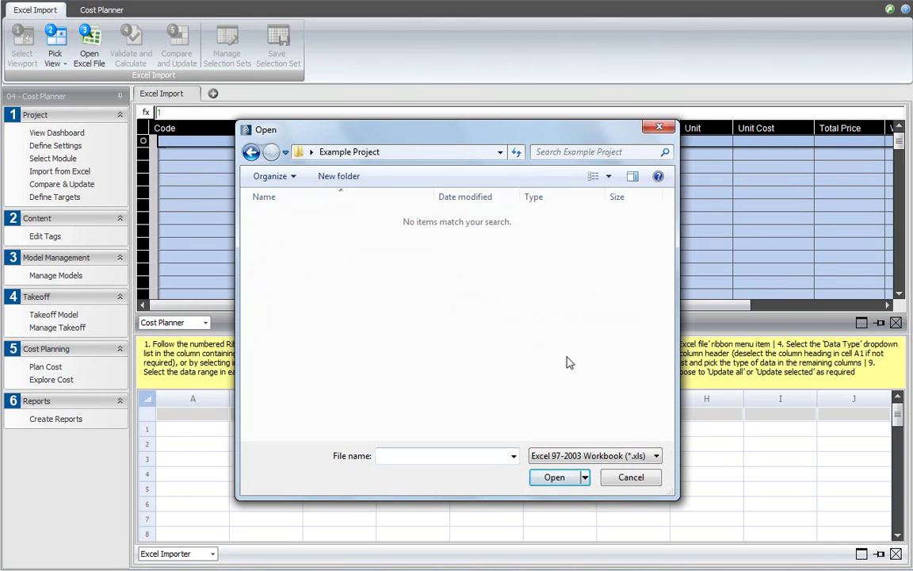
pyautogui.click(656, 456)
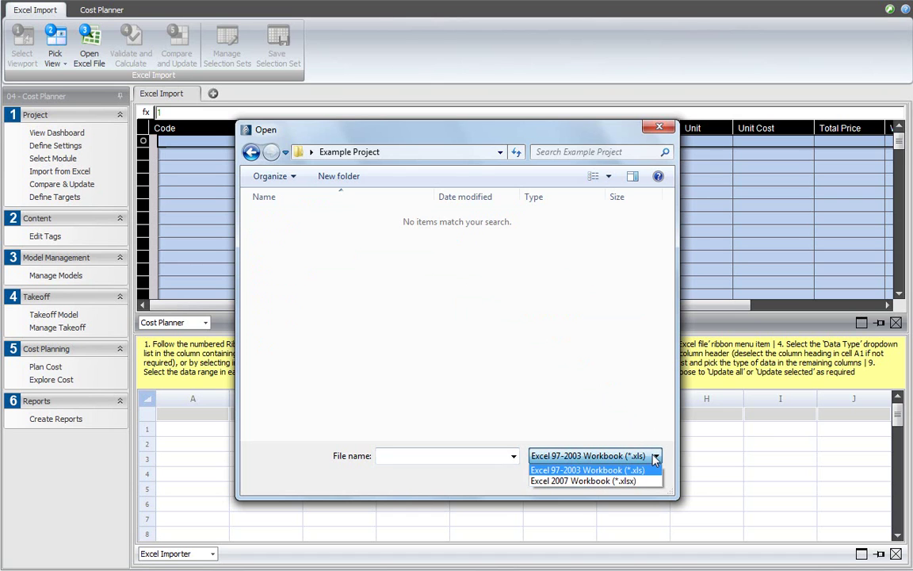
pyautogui.click(633, 481)
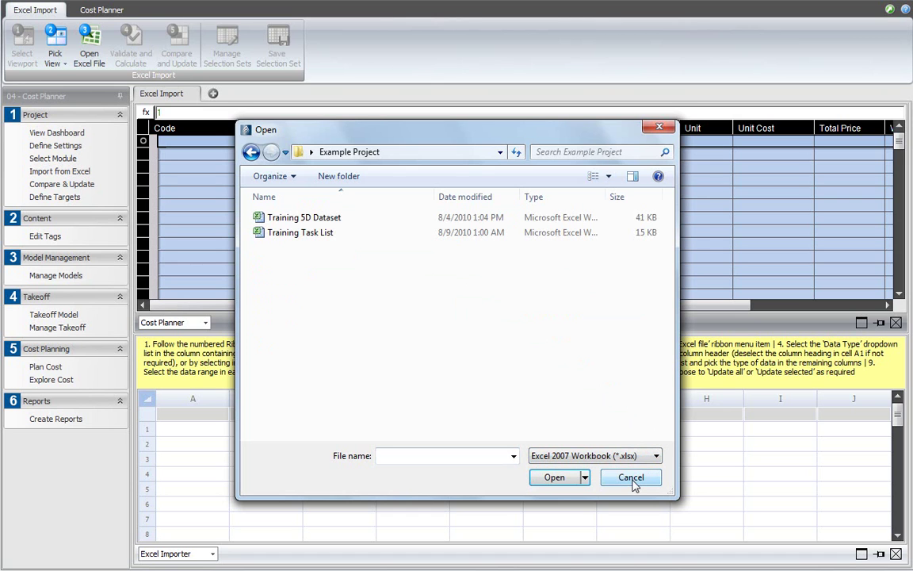
pyautogui.click(328, 222)
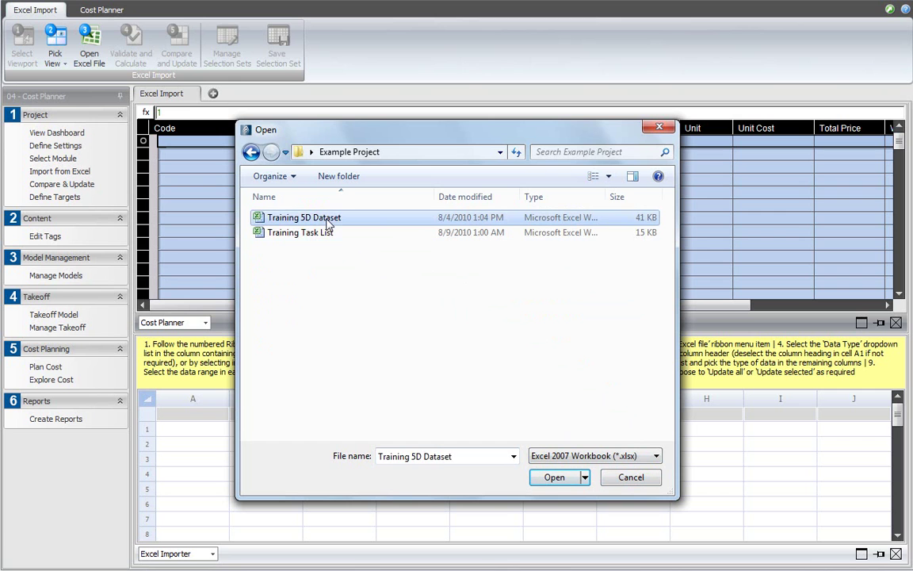
pyautogui.click(564, 479)
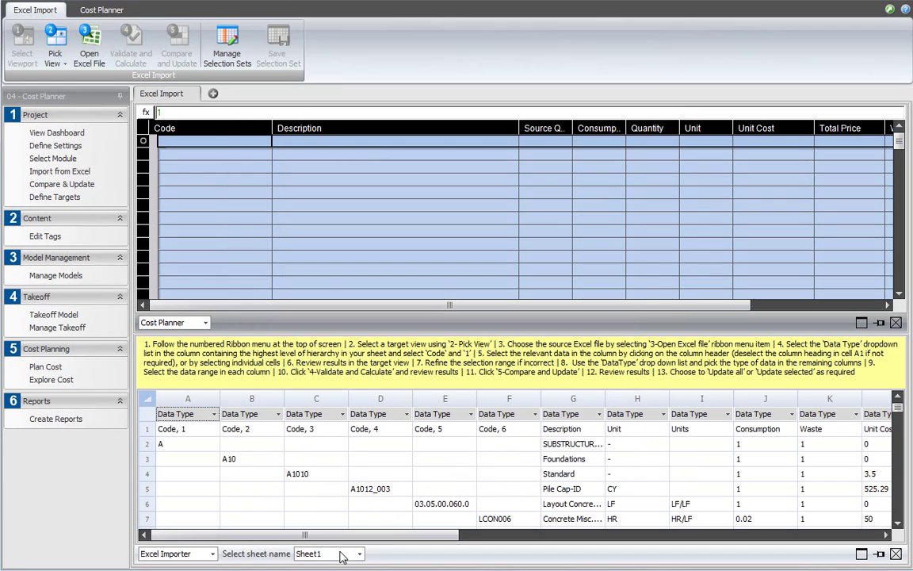
# Map column A as Code level 1 and import its data without the header row
pyautogui.click(215, 415)
pyautogui.click(175, 492)
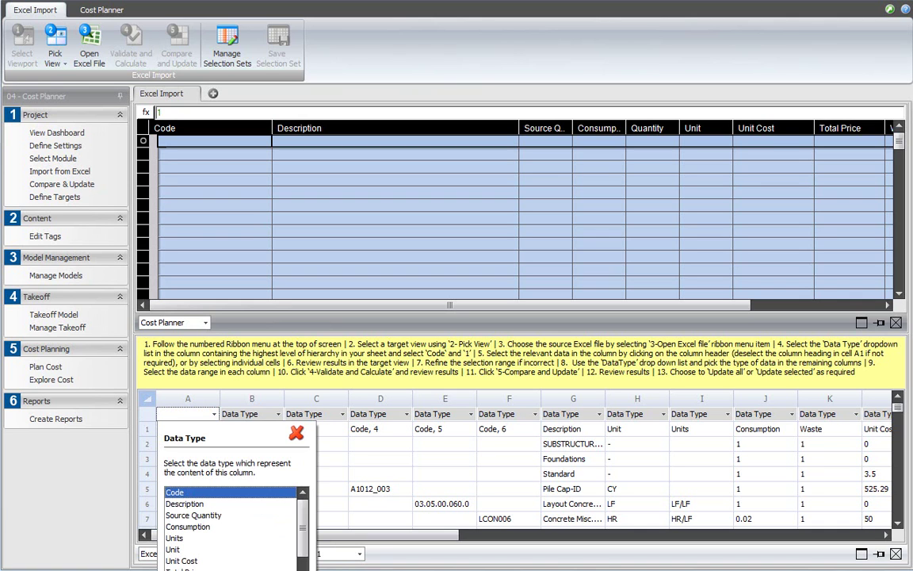
pyautogui.press('Return')
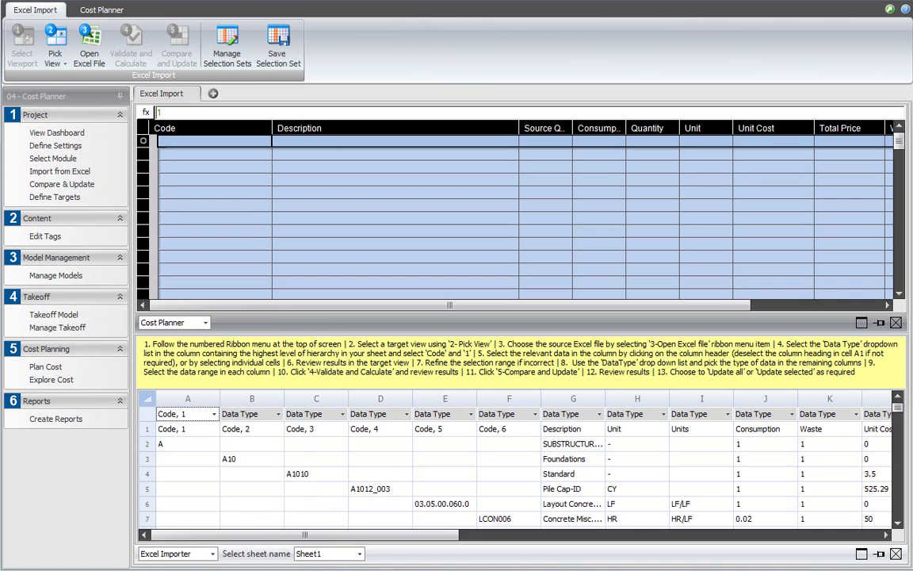
pyautogui.click(204, 404)
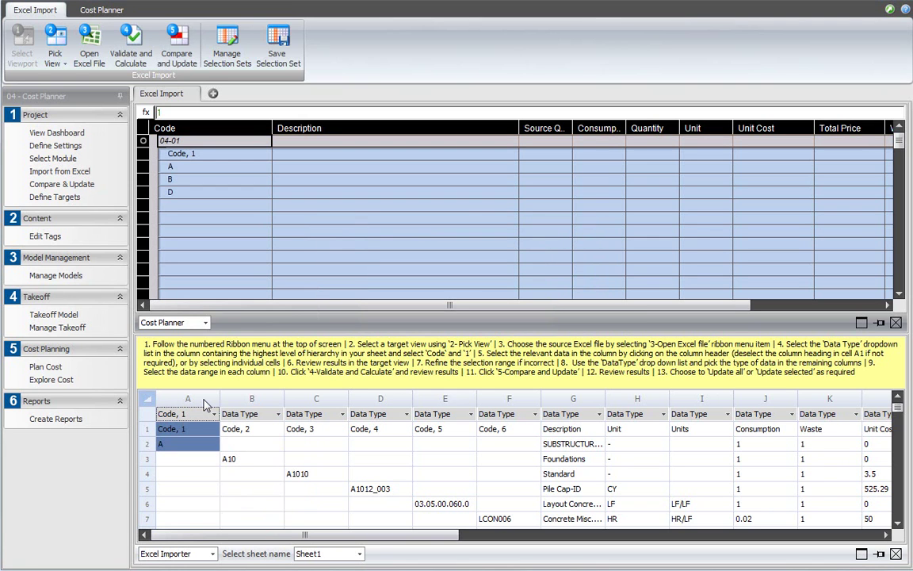
pyautogui.keyDown('ctrl'); pyautogui.click(187, 432); pyautogui.keyUp('ctrl')
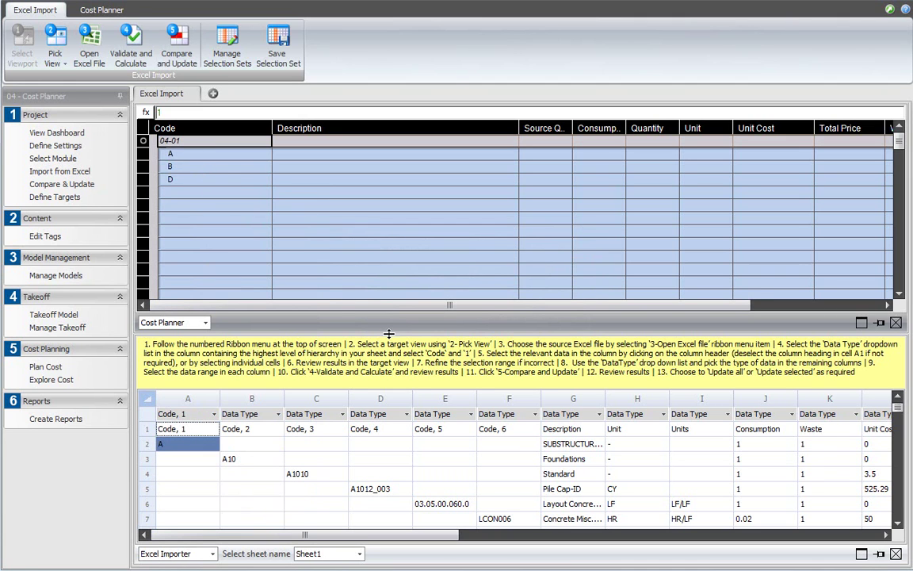
# Enlarge the sheet area, then map column B as level-2 Code and import it
pyautogui.moveTo(382, 313); pyautogui.dragTo(346, 238)
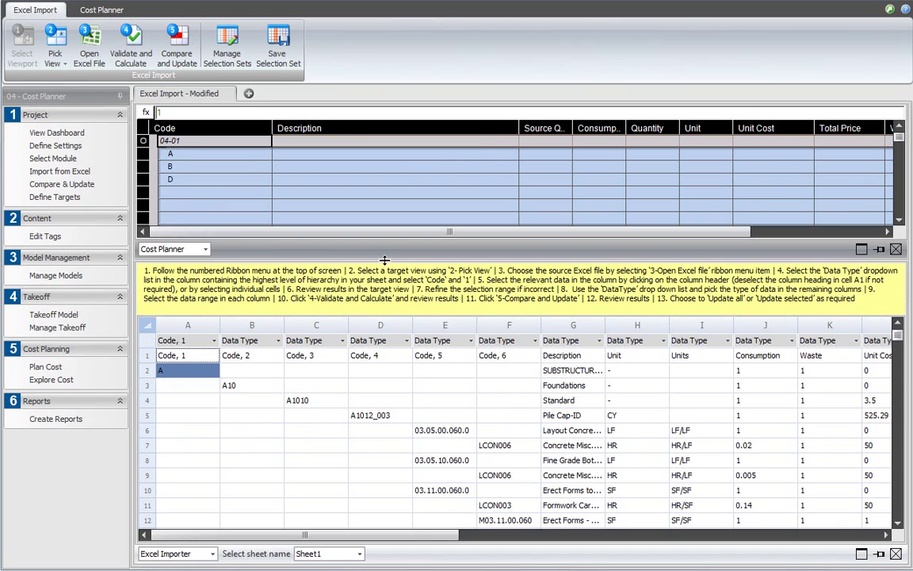
pyautogui.click(277, 340)
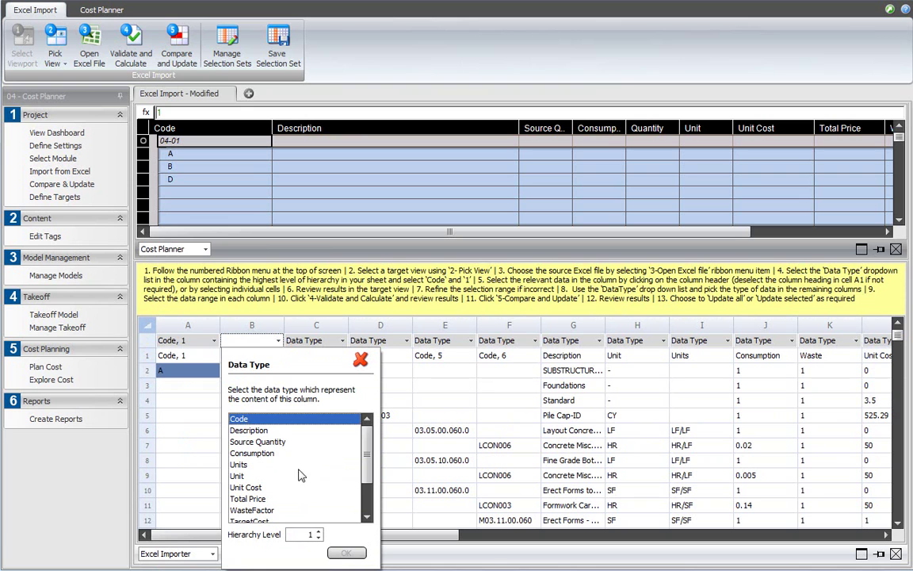
pyautogui.click(318, 530)
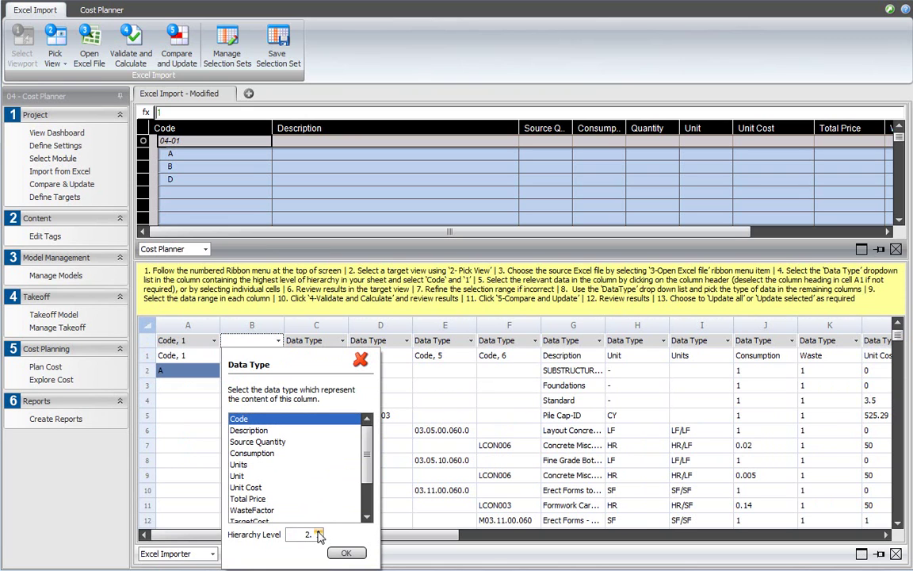
pyautogui.click(347, 552)
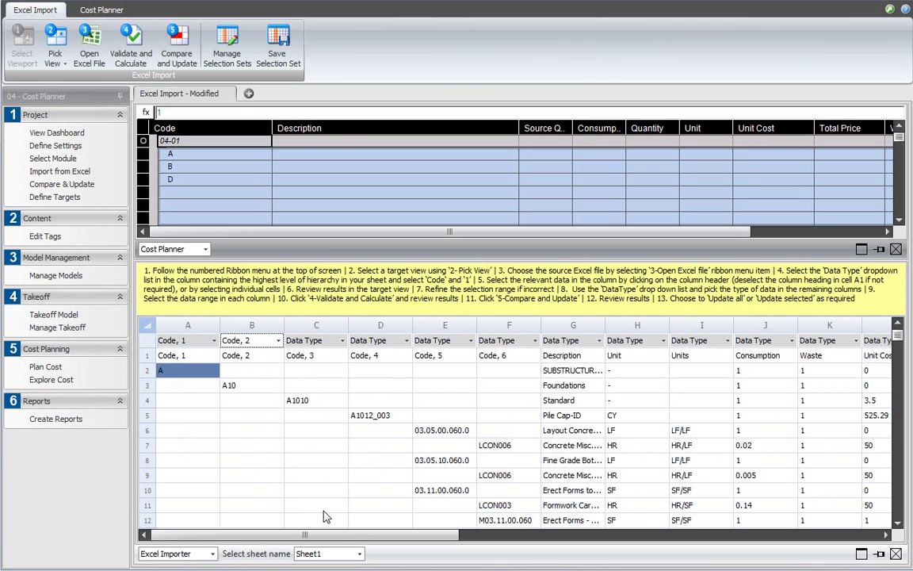
pyautogui.click(267, 328)
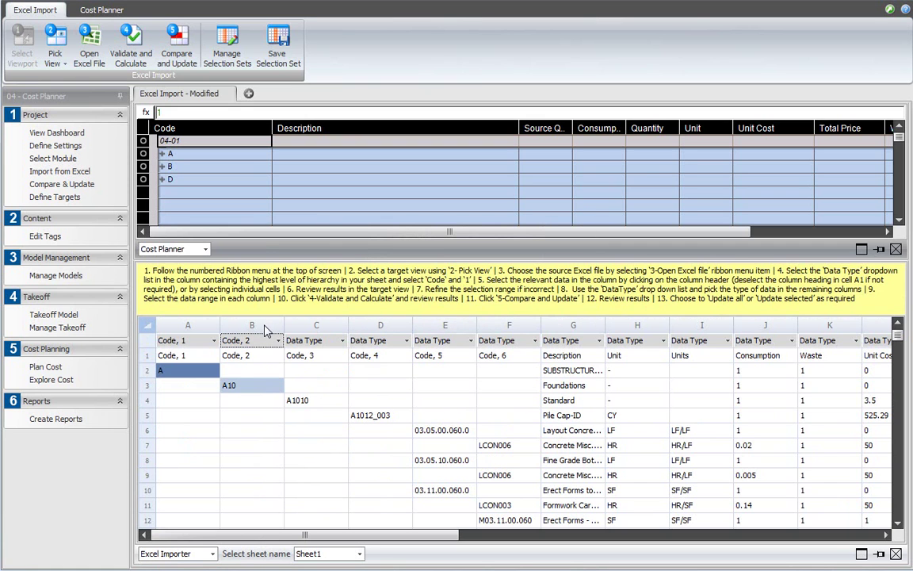
# Map column C as level-3 Code, import it, and expand A and A10 to check nesting
pyautogui.click(342, 340)
pyautogui.click(313, 419)
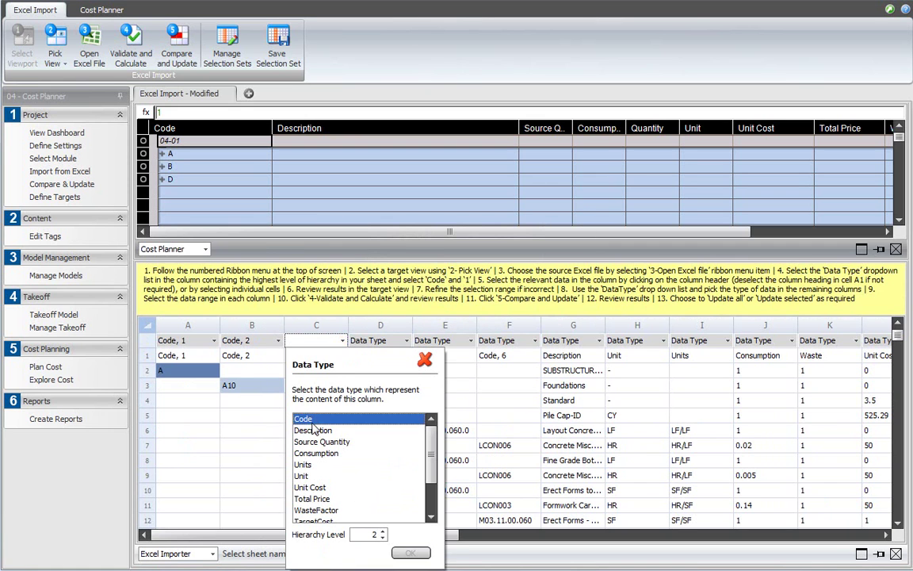
pyautogui.click(383, 531)
pyautogui.click(409, 554)
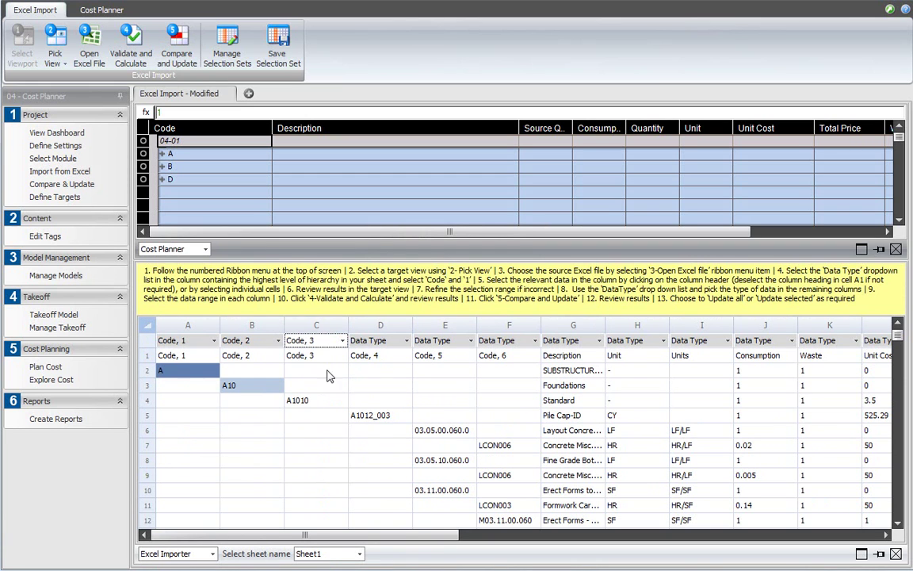
pyautogui.click(314, 327)
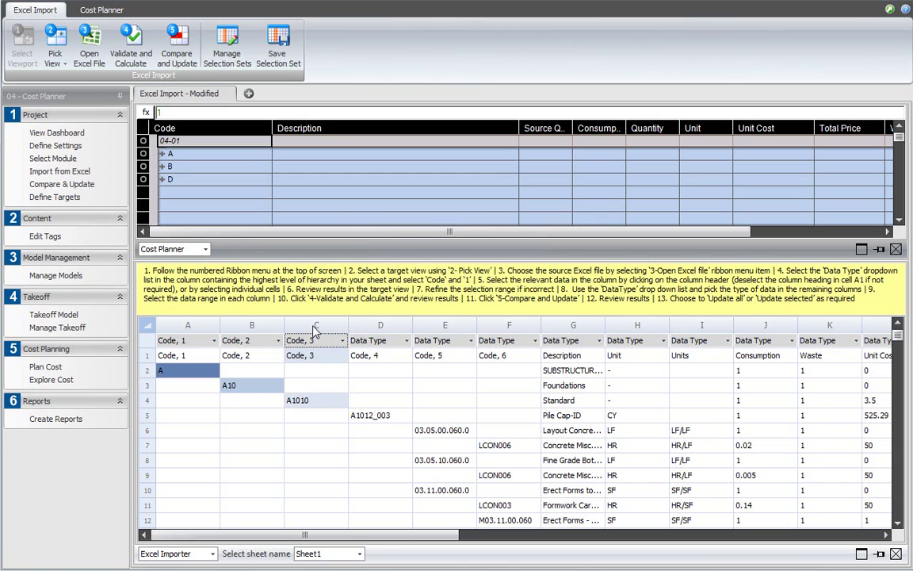
pyautogui.click(162, 154)
pyautogui.click(170, 166)
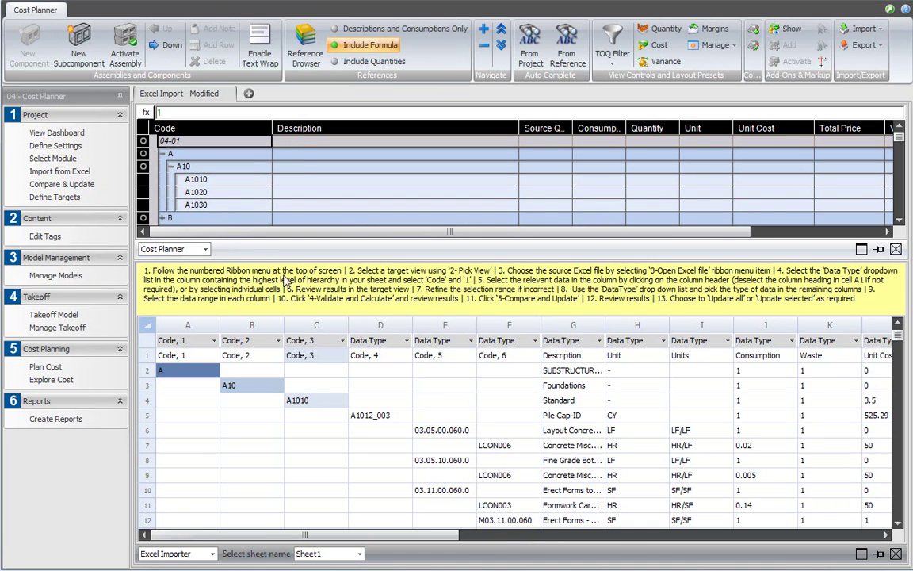
# Map column D as Code with hierarchy level 4 and import its data
pyautogui.click(406, 341)
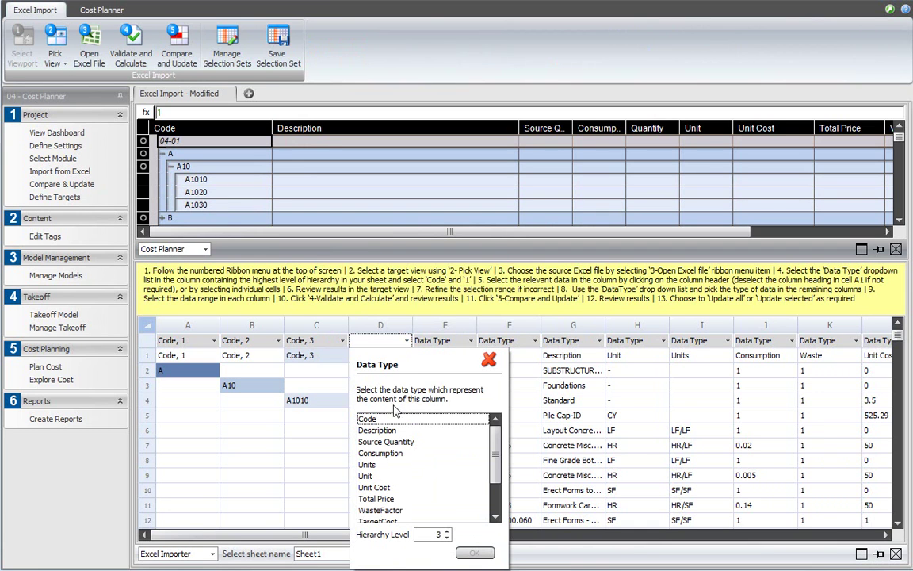
pyautogui.click(370, 419)
pyautogui.doubleClick(438, 534)
pyautogui.write('4')
pyautogui.click(475, 552)
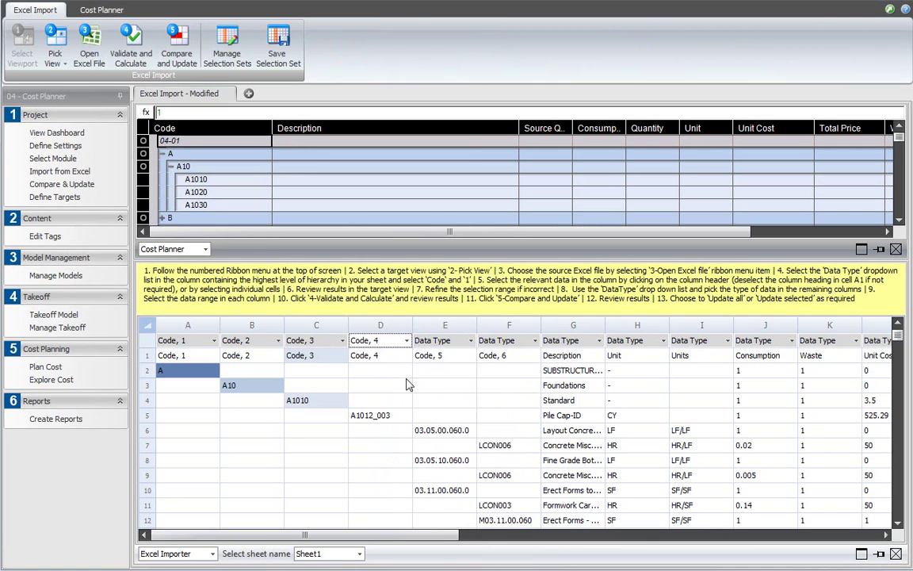
pyautogui.click(382, 327)
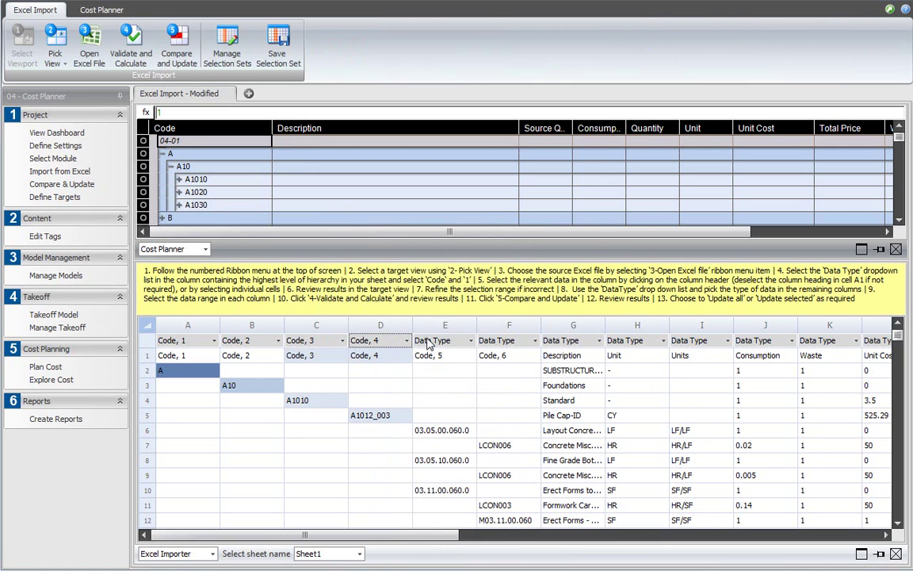
# Map column E as level-5 Code and set column F to Code level 6
pyautogui.click(471, 340)
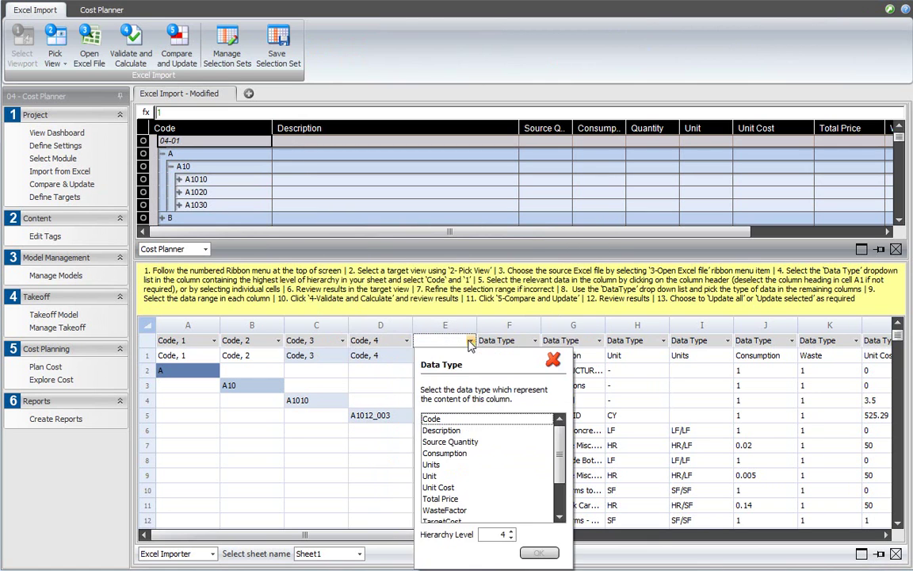
pyautogui.click(436, 419)
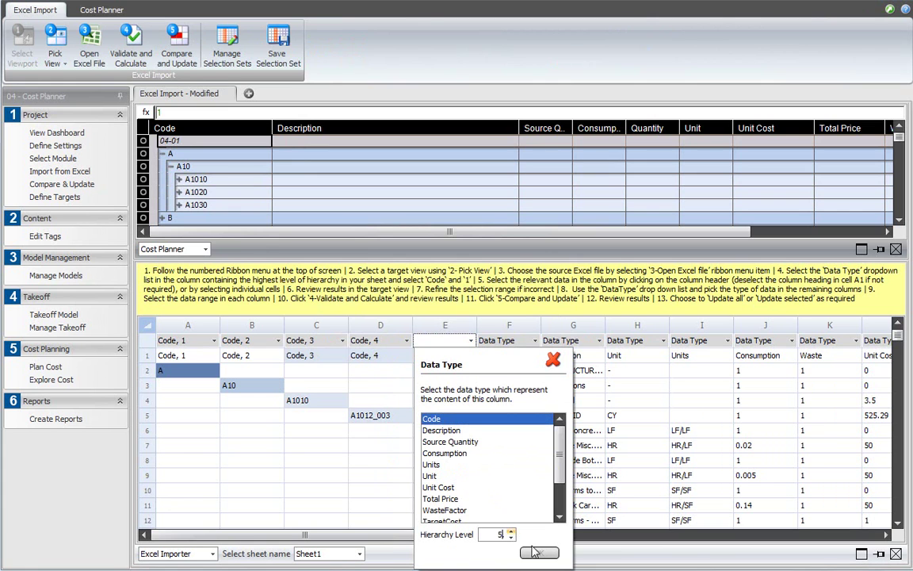
pyautogui.click(538, 552)
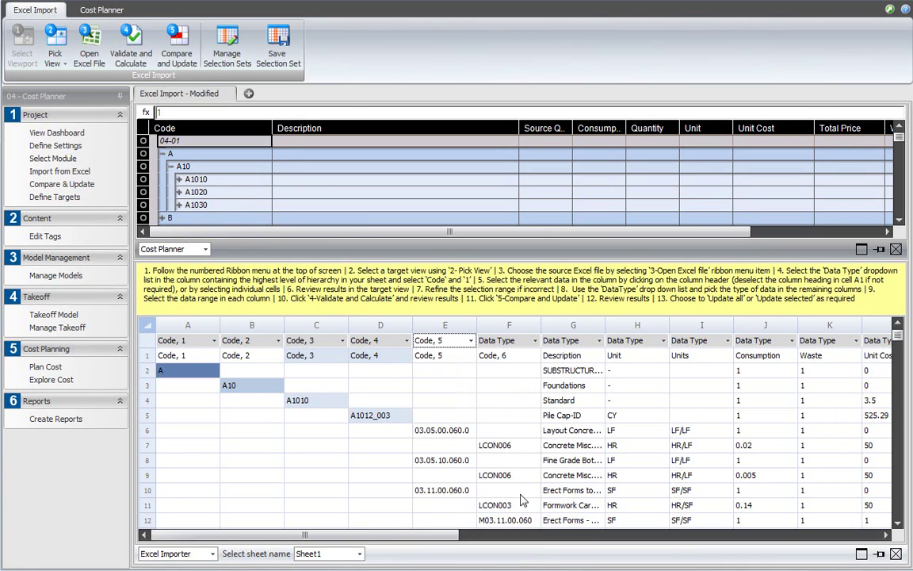
pyautogui.click(447, 326)
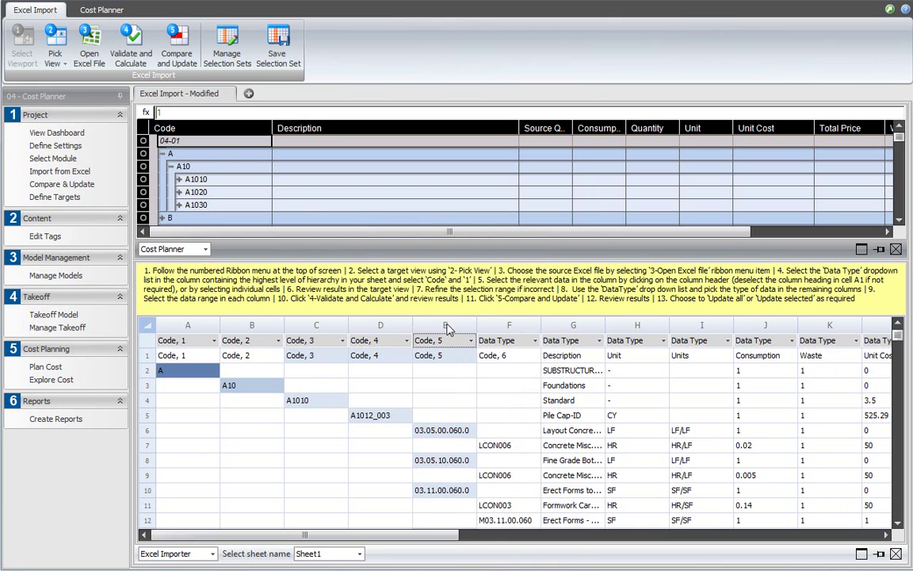
pyautogui.click(535, 340)
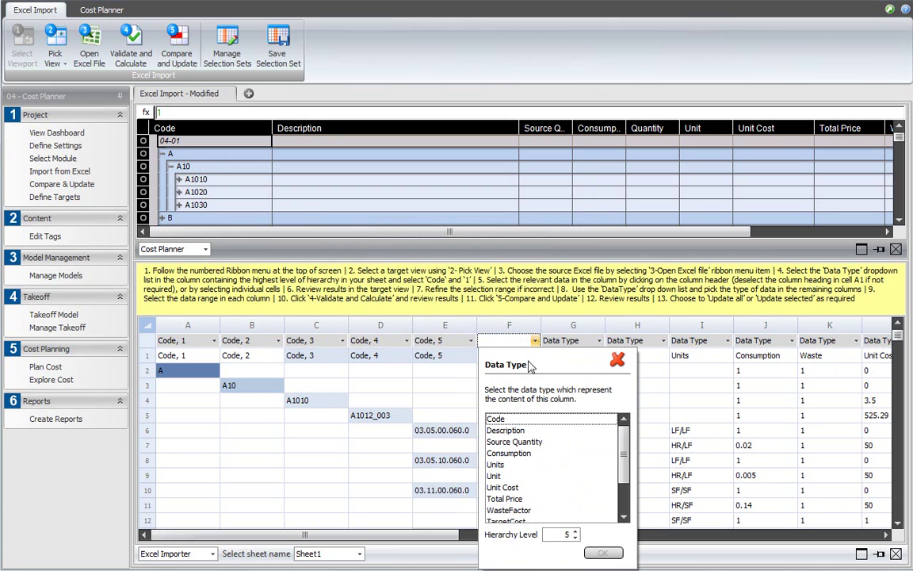
pyautogui.click(497, 419)
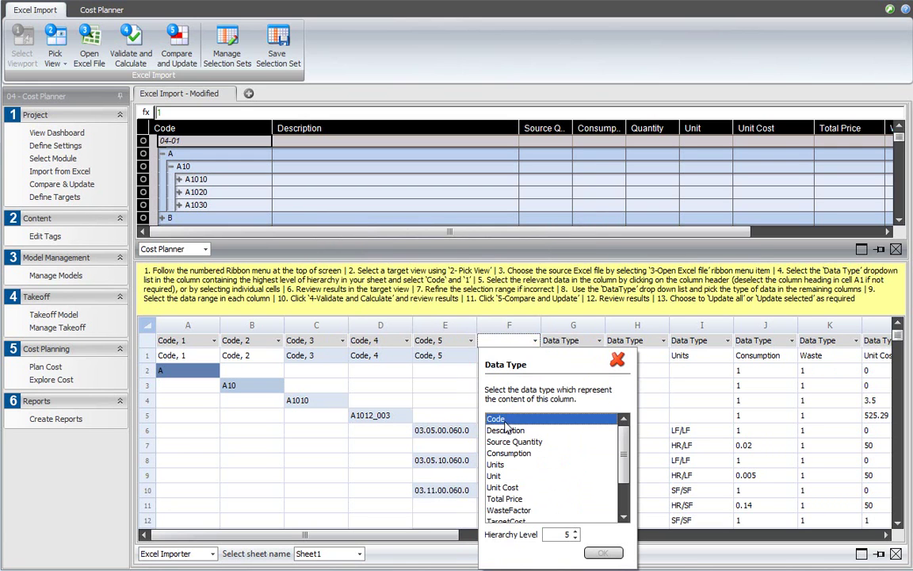
pyautogui.click(576, 532)
# Confirm column F as level-6 Code, then map G as Description and H as Unit
pyautogui.click(601, 552)
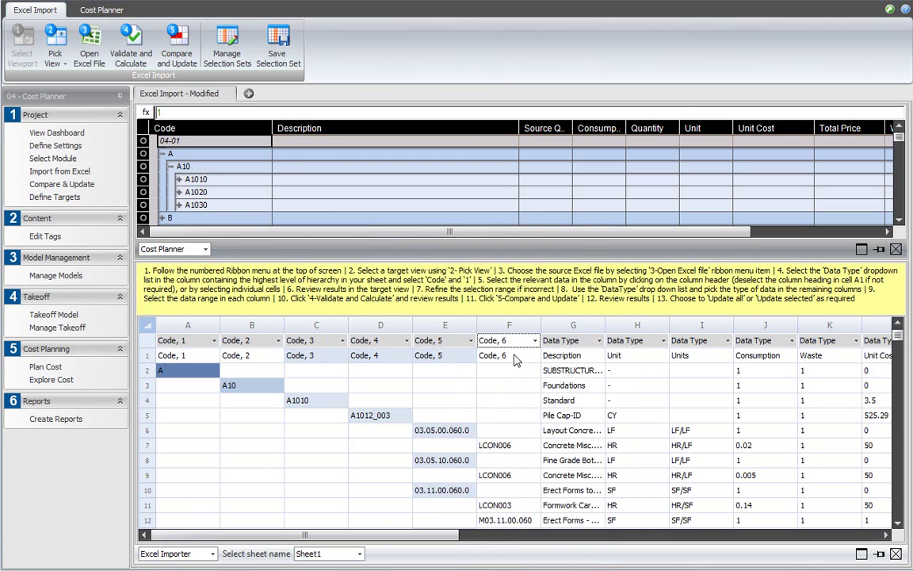
pyautogui.click(580, 341)
pyautogui.click(588, 431)
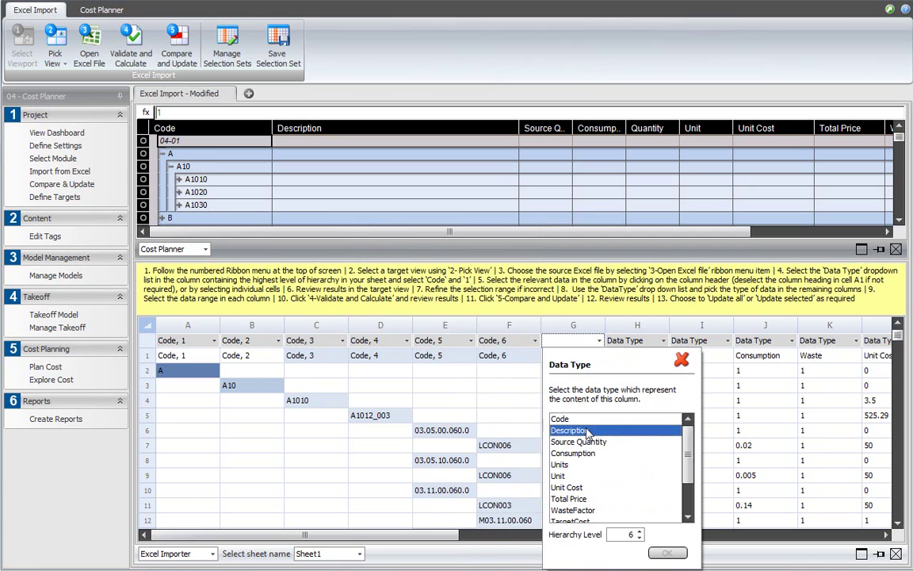
pyautogui.click(668, 553)
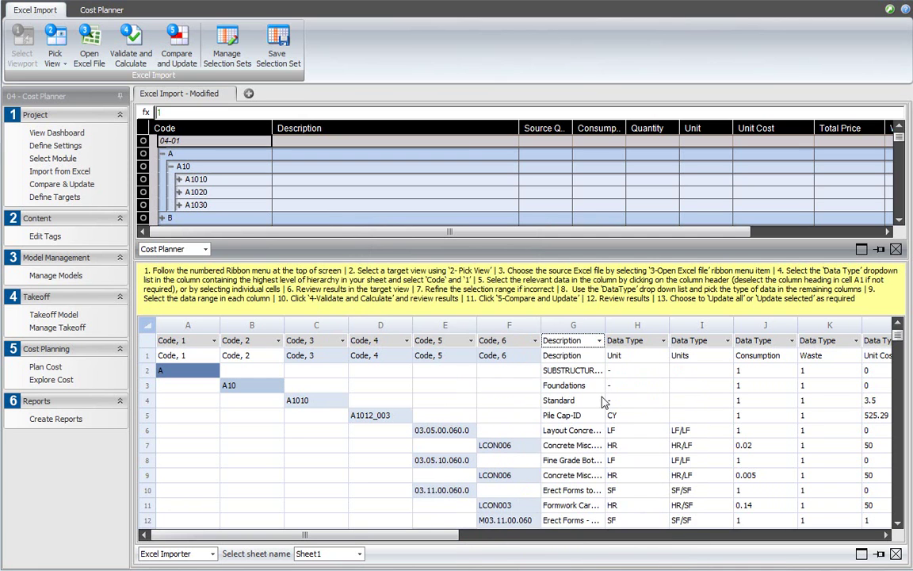
pyautogui.click(578, 326)
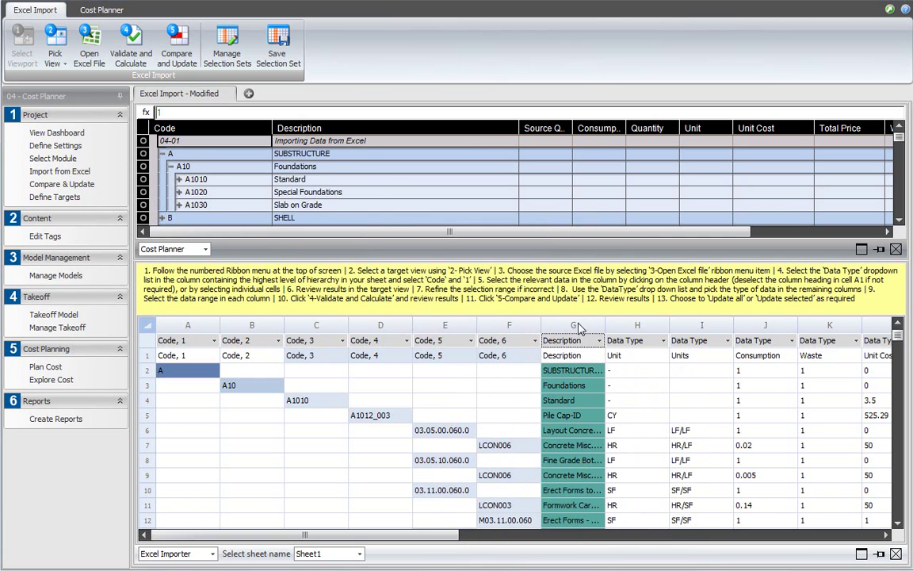
pyautogui.click(663, 341)
pyautogui.click(626, 477)
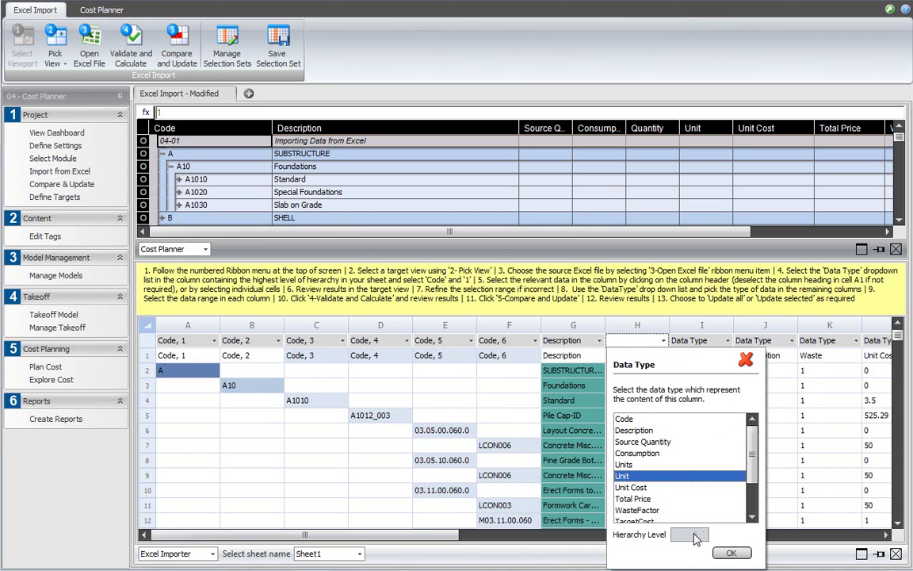
pyautogui.click(728, 553)
pyautogui.click(636, 328)
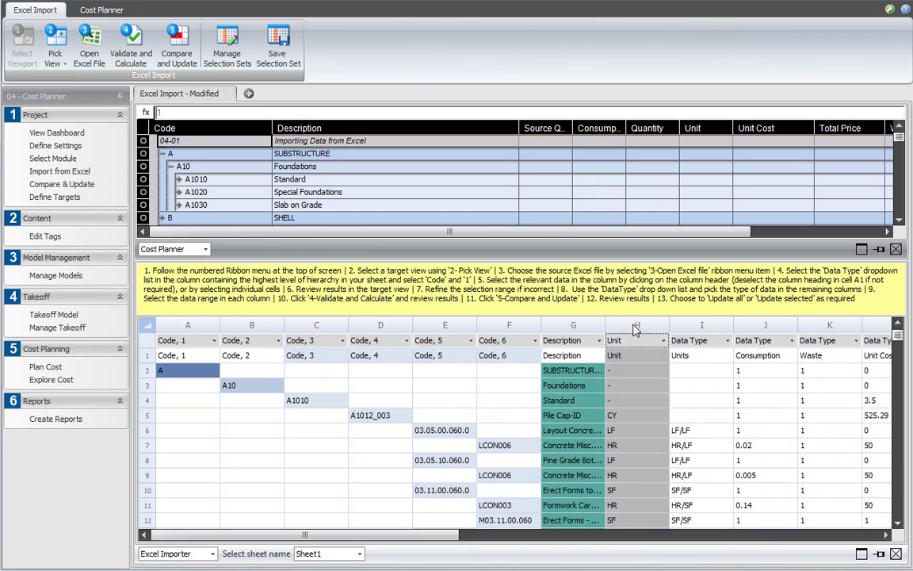
# Map column I as Units and column J as Consumption
pyautogui.click(727, 341)
pyautogui.click(705, 419)
pyautogui.click(702, 464)
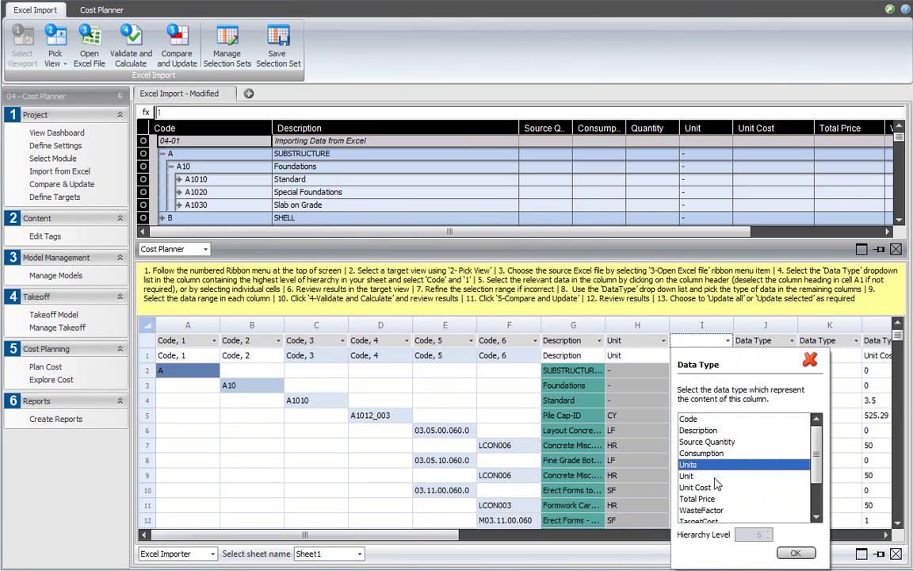
pyautogui.click(793, 553)
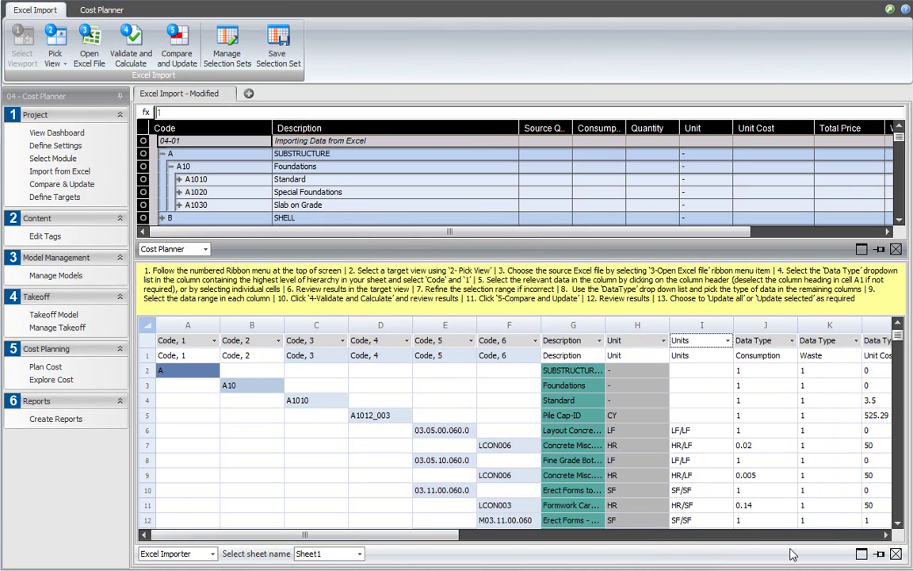
pyautogui.click(682, 328)
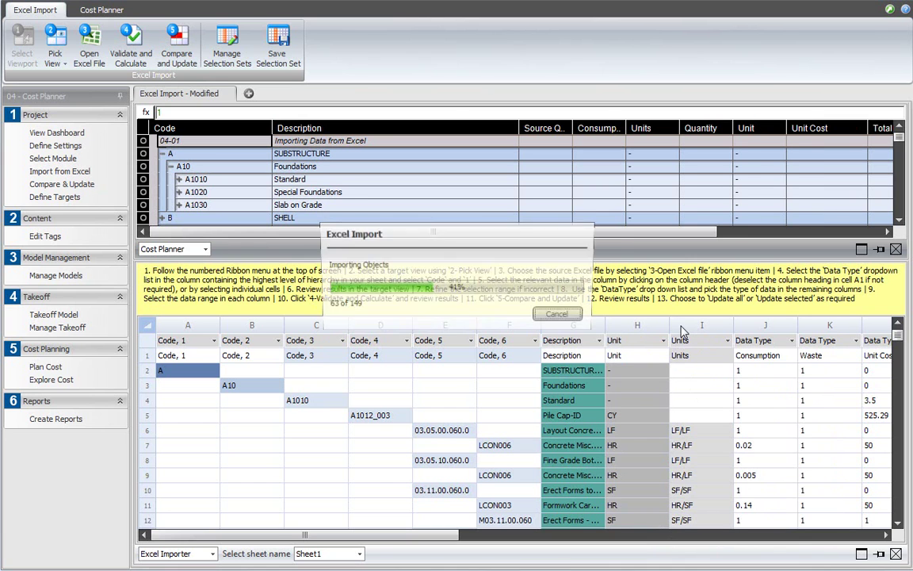
pyautogui.click(792, 341)
pyautogui.click(757, 430)
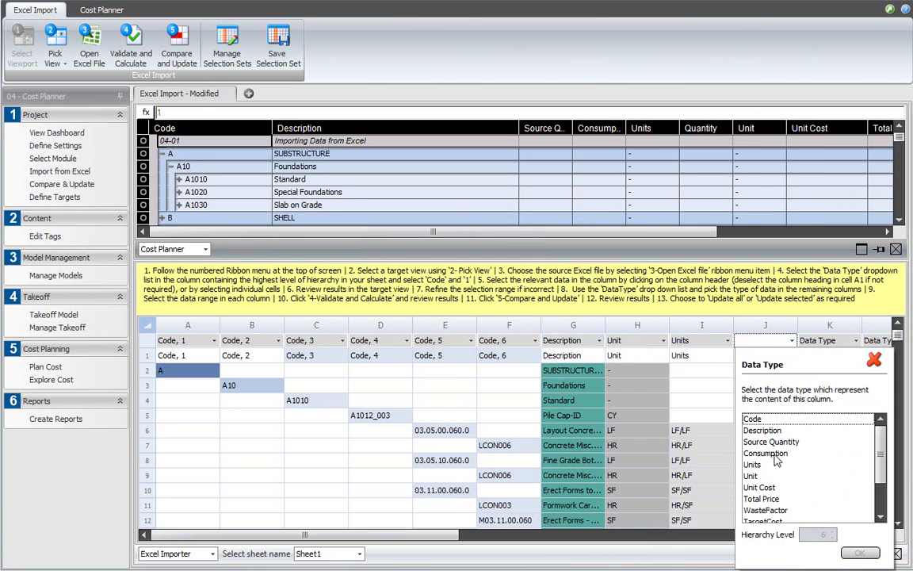
pyautogui.click(774, 454)
pyautogui.click(861, 553)
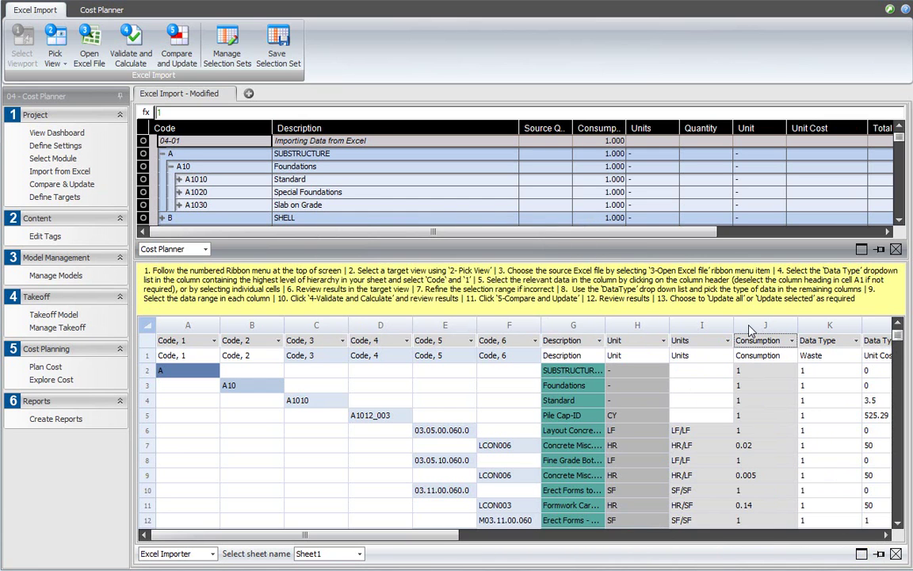
# Scroll the sheet right and map column K as WasteFactor and L as Unit Cost
pyautogui.moveTo(432, 536); pyautogui.dragTo(558, 544)
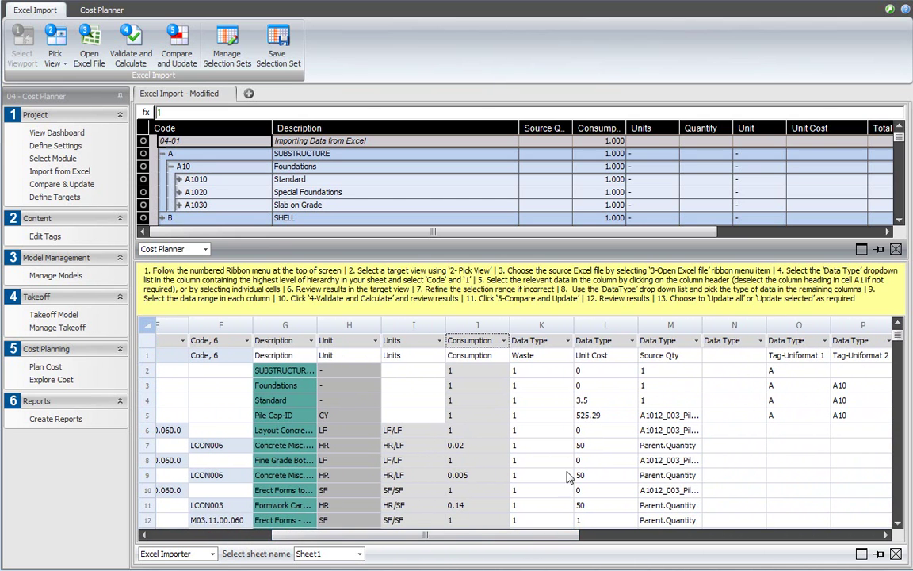
pyautogui.click(567, 340)
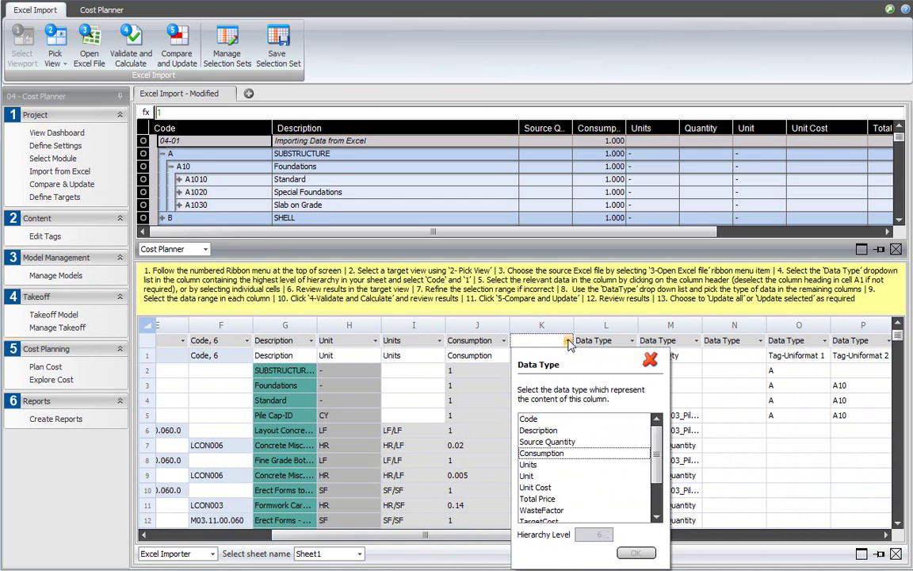
pyautogui.click(560, 511)
pyautogui.click(634, 553)
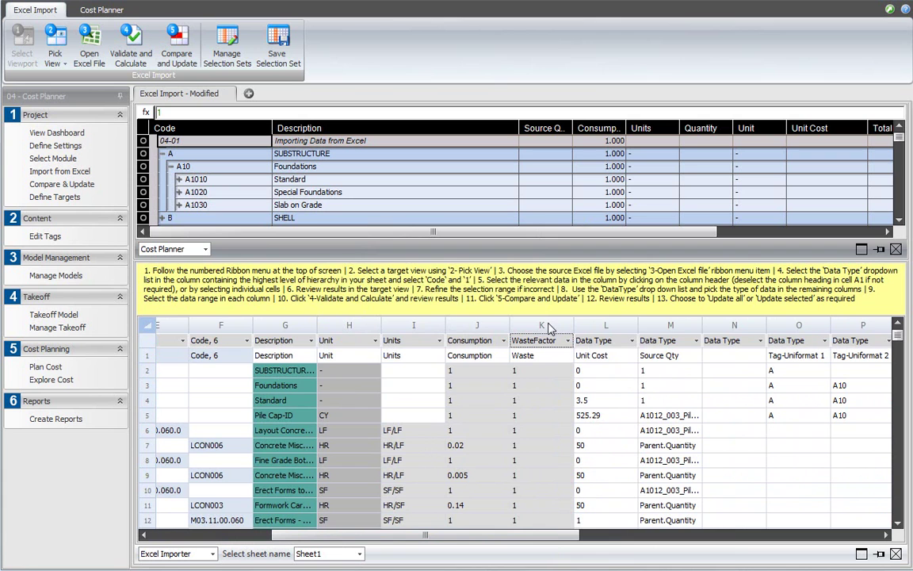
pyautogui.click(631, 340)
pyautogui.click(607, 487)
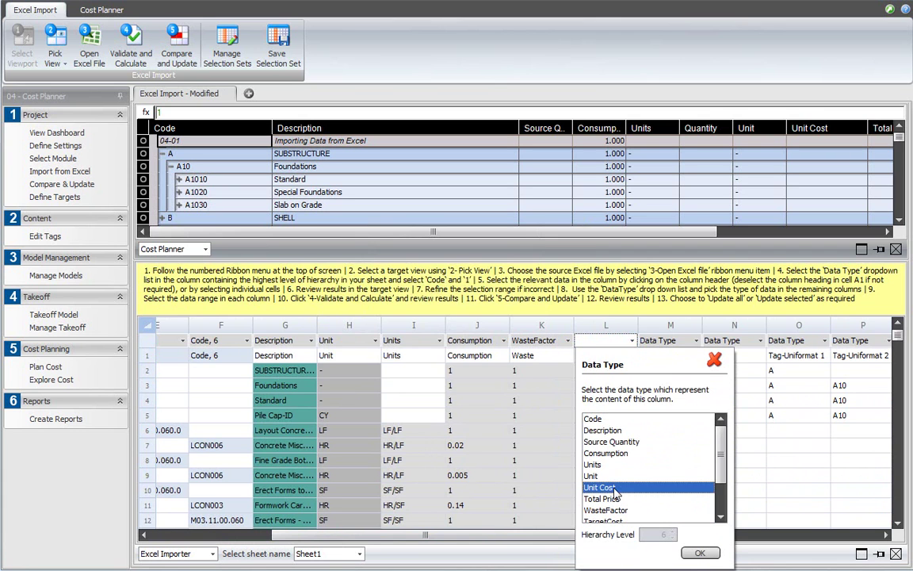
pyautogui.click(695, 554)
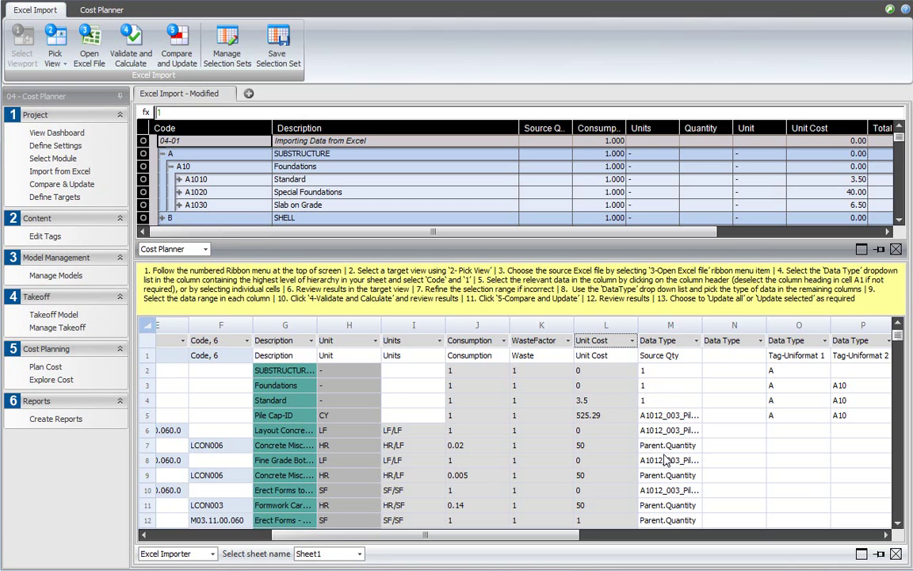
# Map column M as Source Quantity and import its data
pyautogui.click(696, 341)
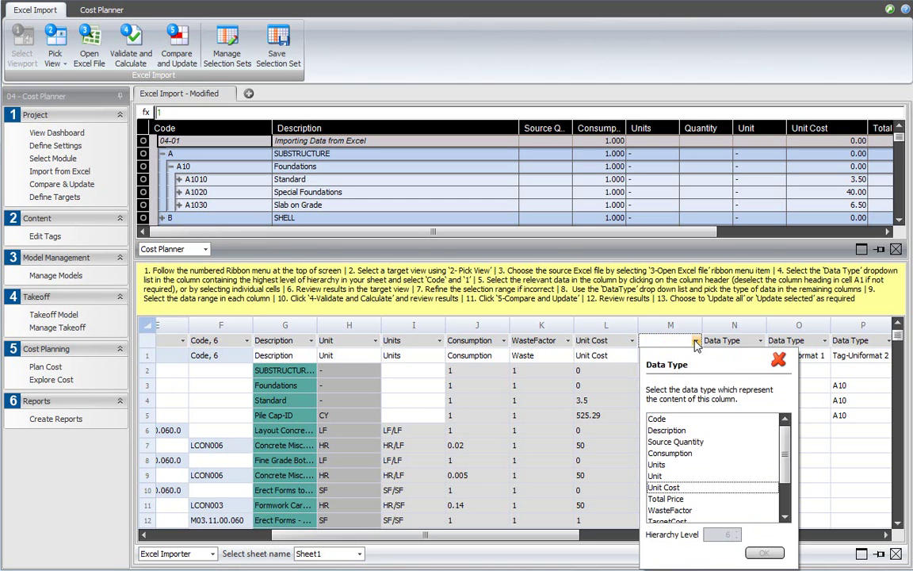
pyautogui.click(673, 442)
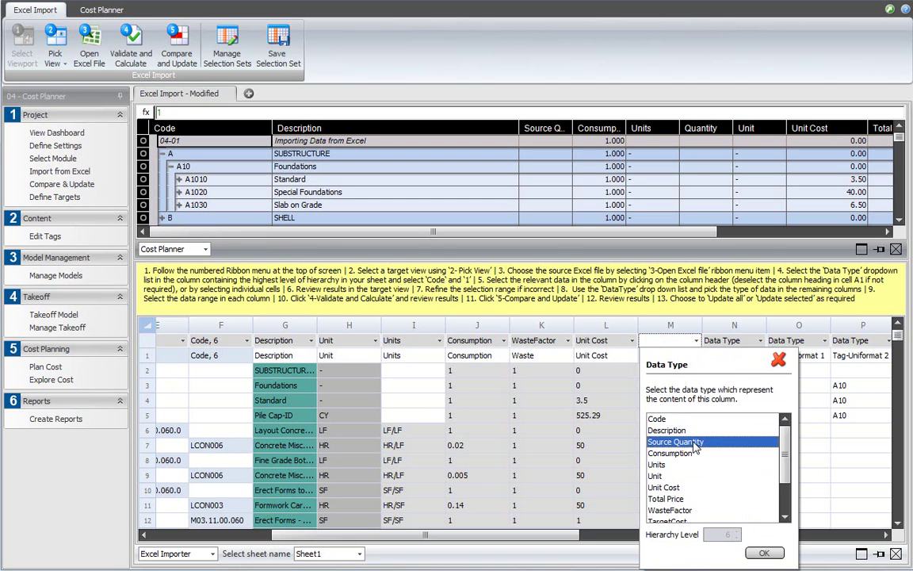
pyautogui.click(765, 553)
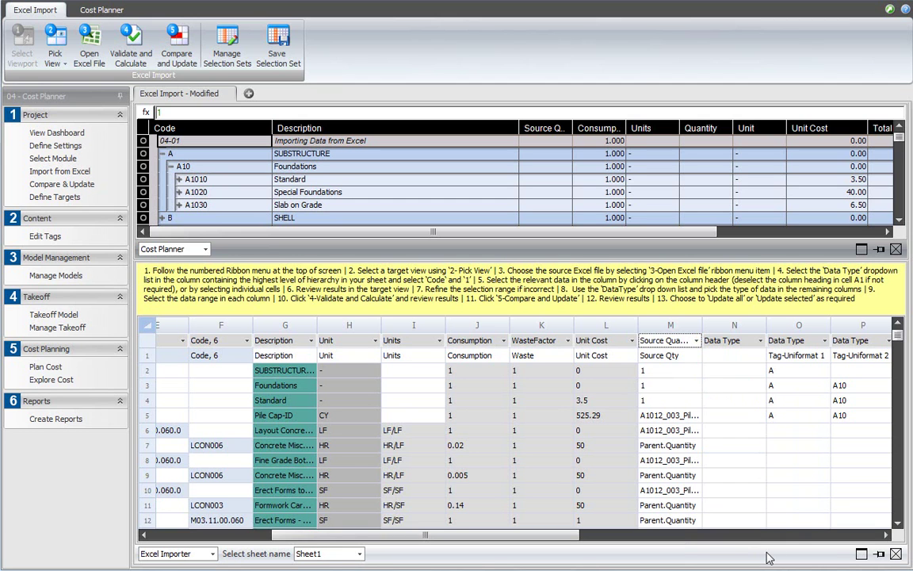
pyautogui.click(659, 331)
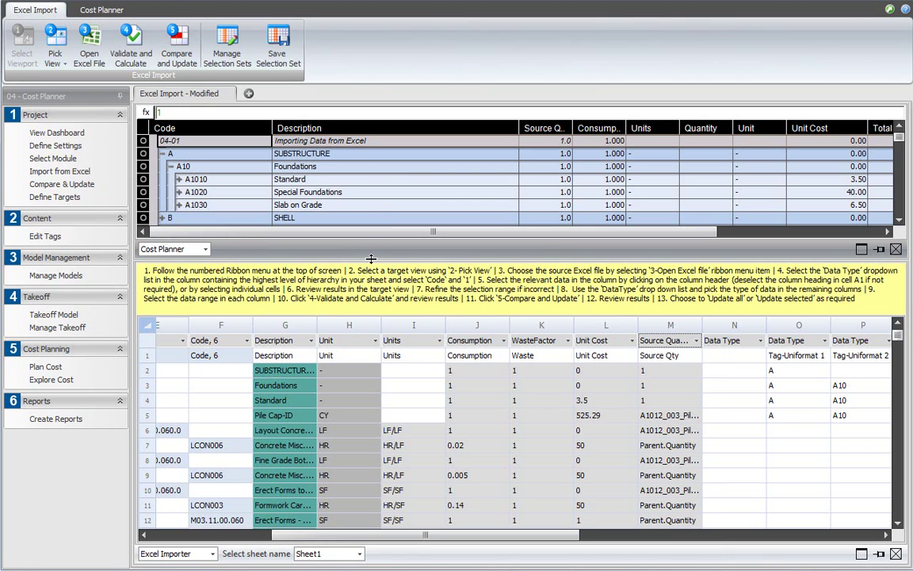
# Enlarge the preview, run 4-Validate and Calculate, then 5-Compare and Update
pyautogui.moveTo(382, 276); pyautogui.dragTo(402, 339)
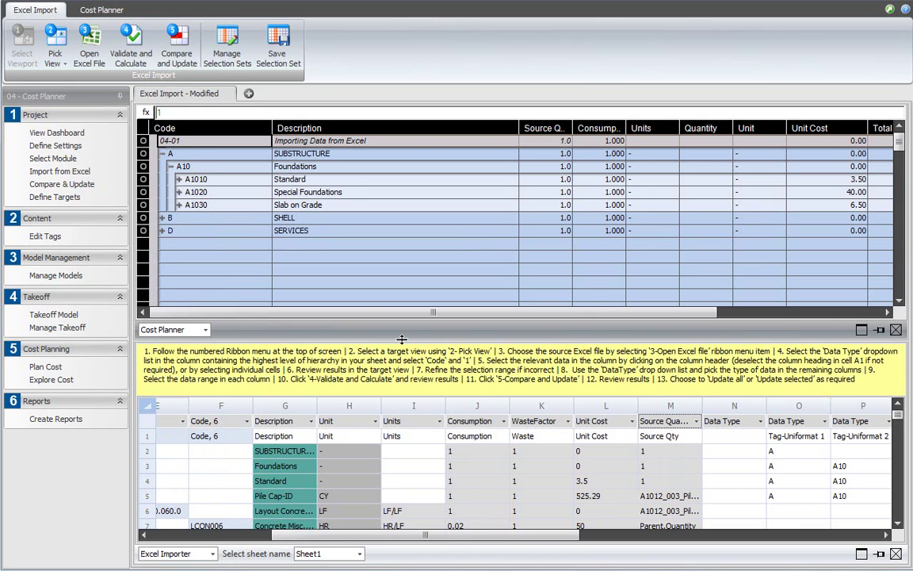
pyautogui.click(129, 60)
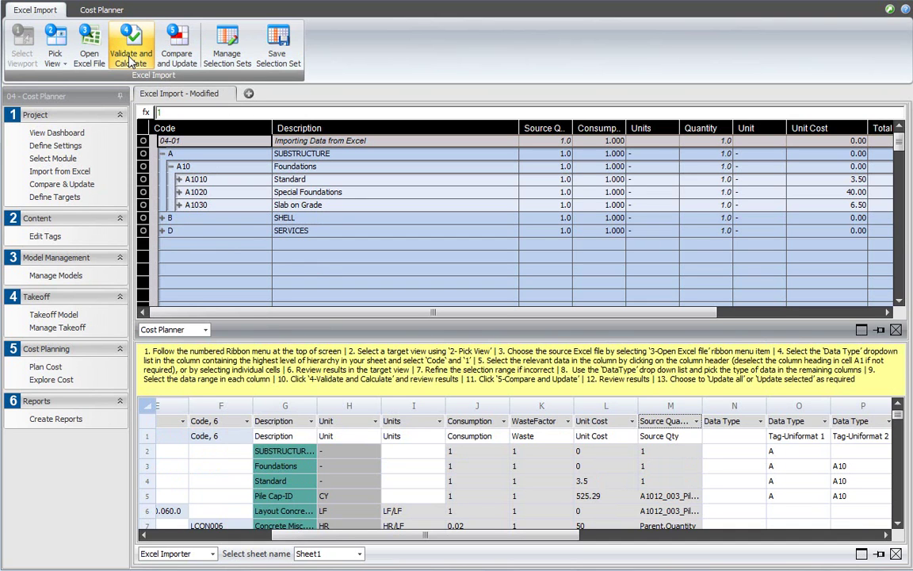
pyautogui.click(176, 61)
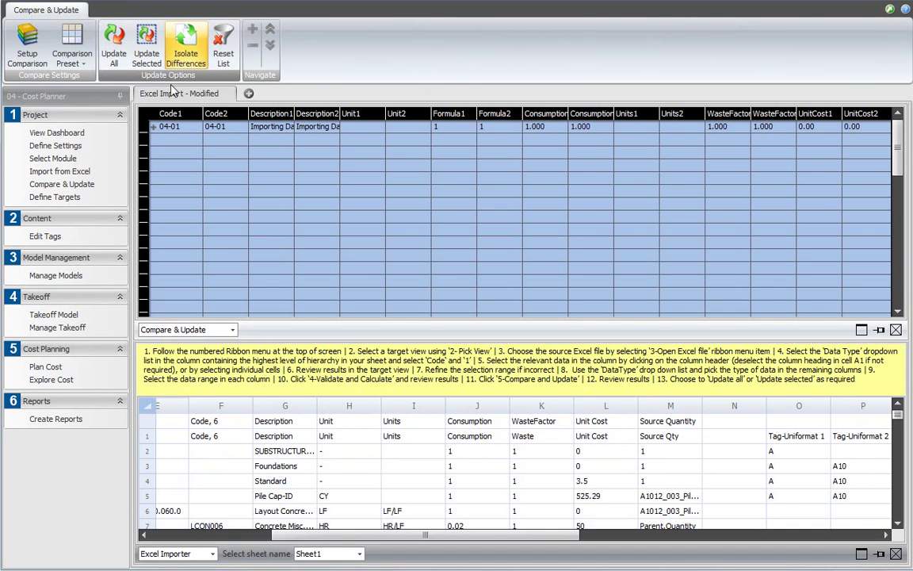
# Expand 04-01, A and A10, then expand every level of the comparison tree
pyautogui.click(154, 127)
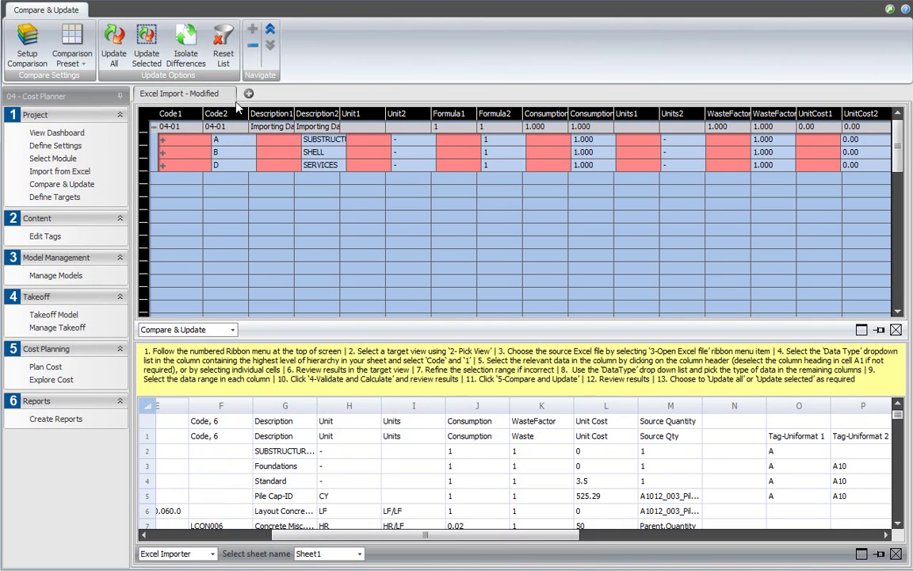
pyautogui.click(163, 141)
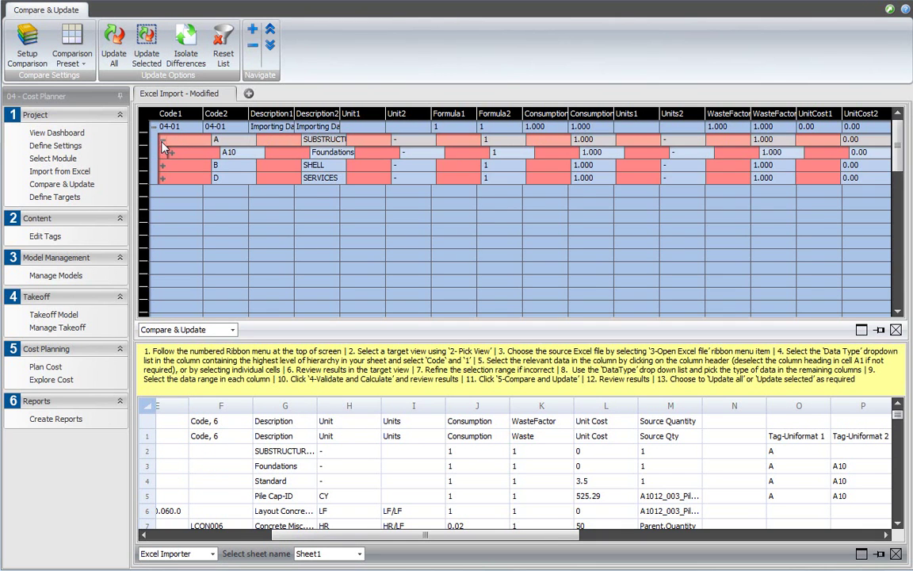
pyautogui.click(172, 152)
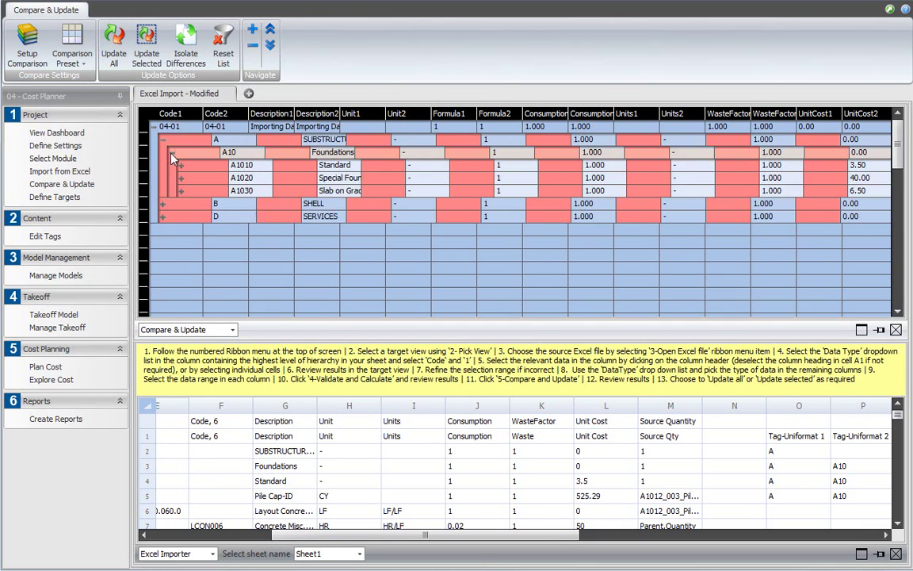
pyautogui.click(251, 32)
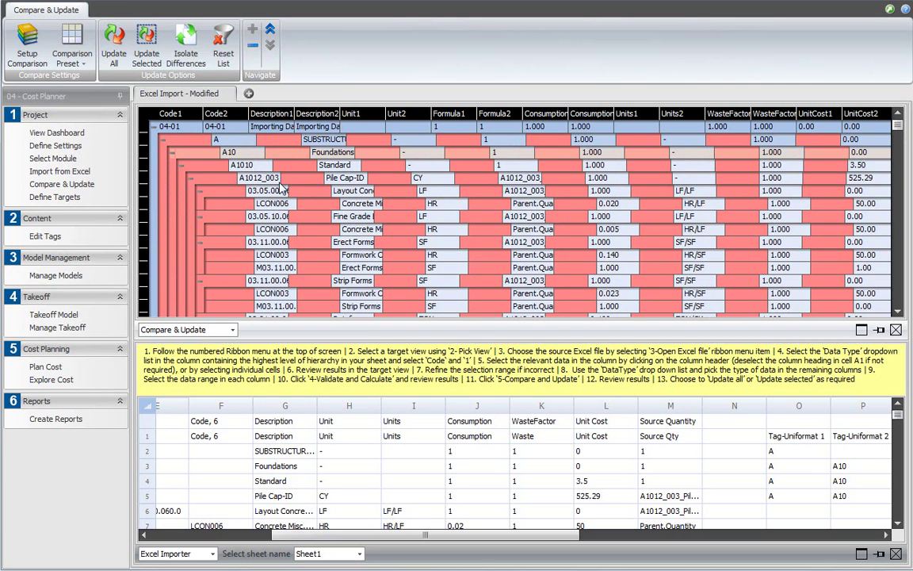
# Apply Update All so all 195 imported objects match the cost plan
pyautogui.click(115, 55)
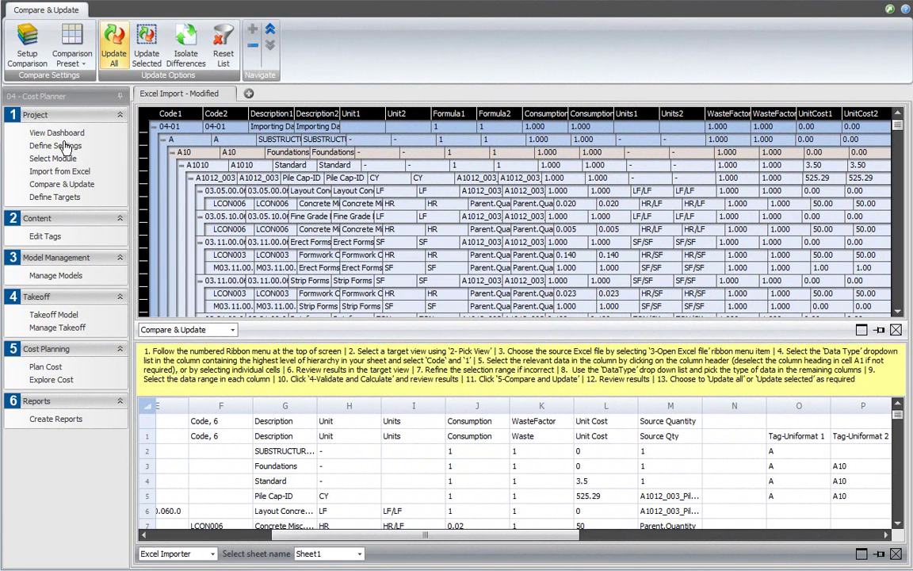
# Open Cost Planner, expand the full hierarchy, and apply the Cost layout showing Waste/Factor
pyautogui.click(48, 366)
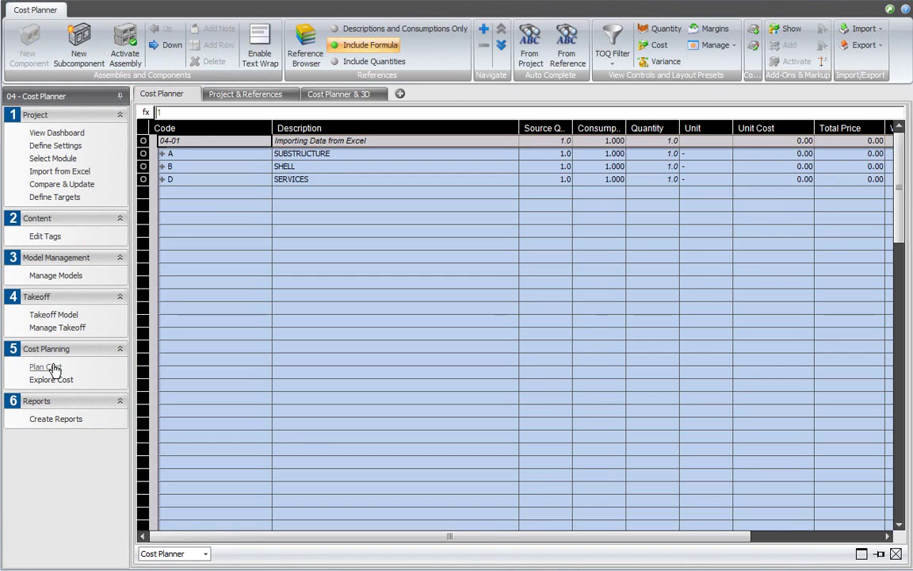
pyautogui.click(163, 154)
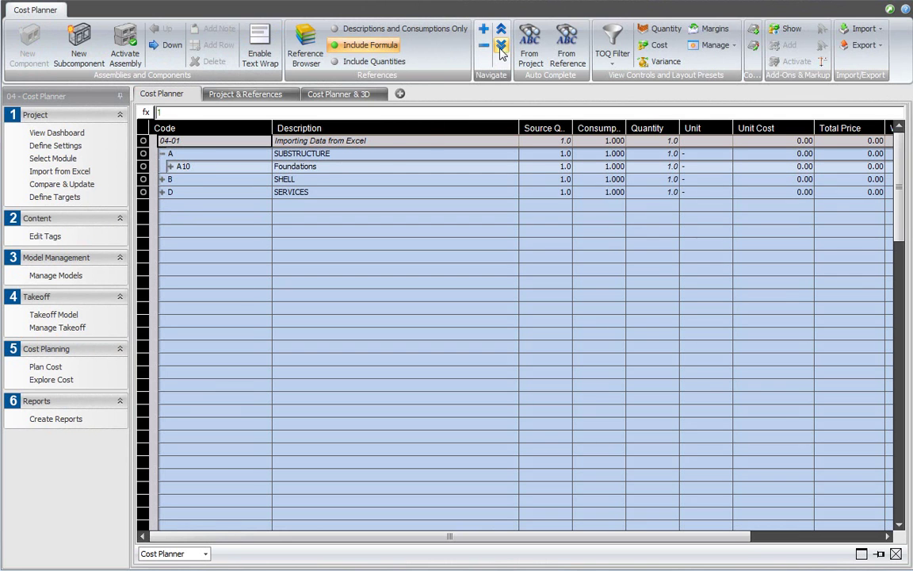
pyautogui.click(501, 46)
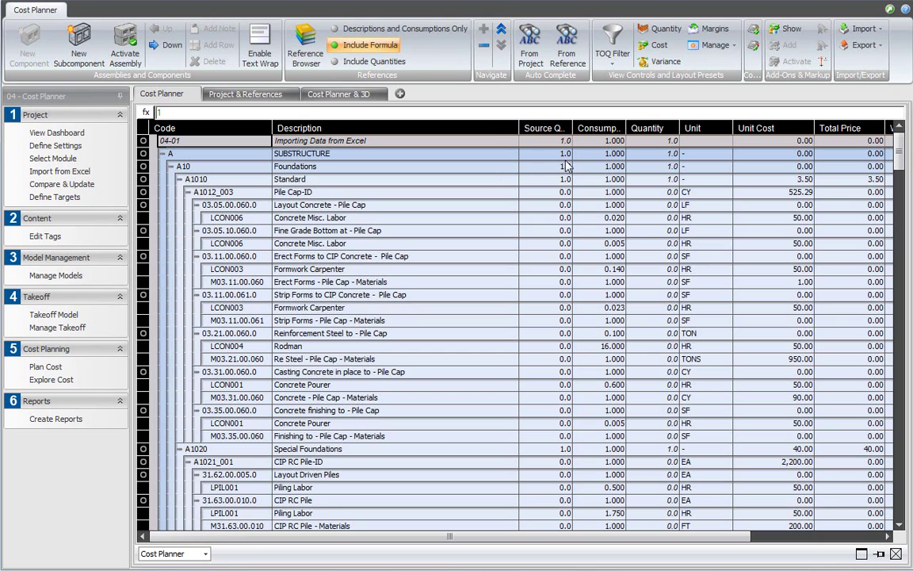
pyautogui.click(657, 45)
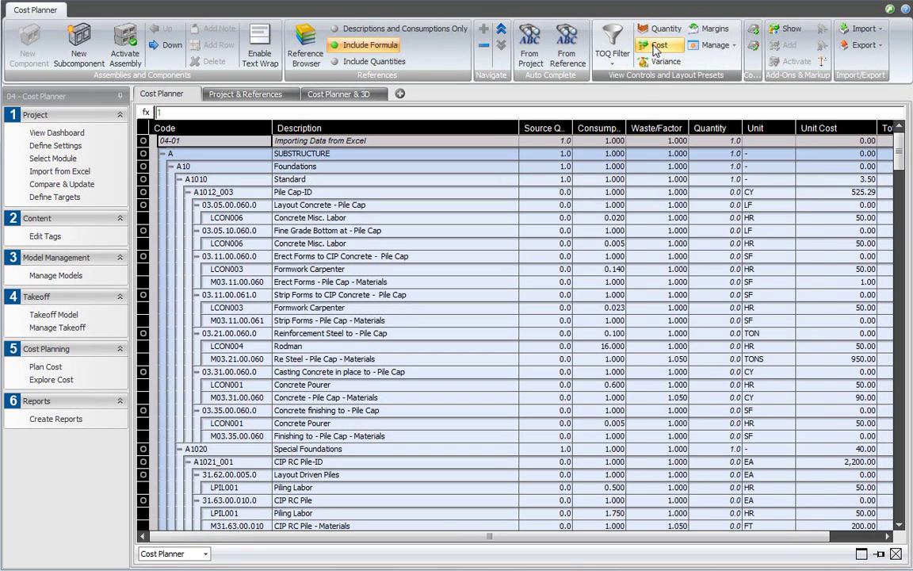